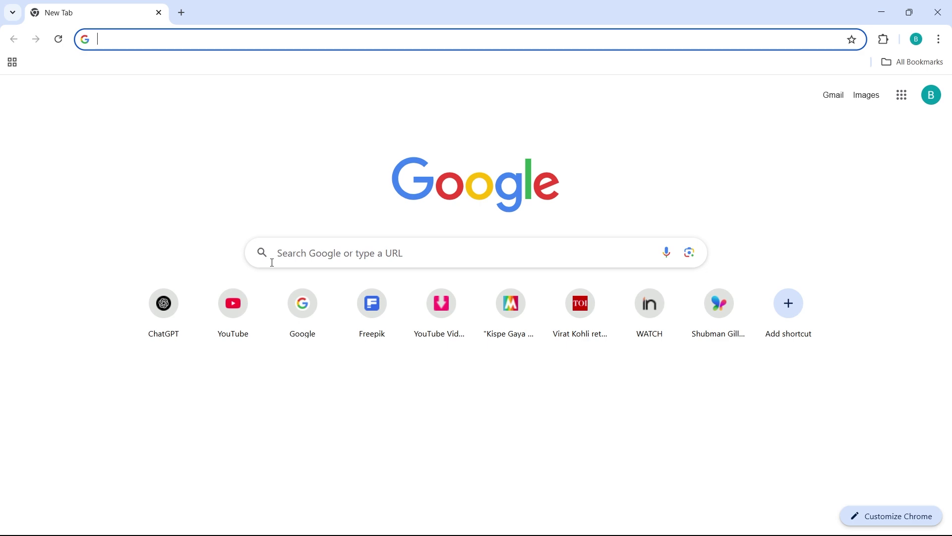
# Search Google for 'VIRAT KOHLI' and filter the results to News
pyautogui.click(291, 259)
pyautogui.write('V')
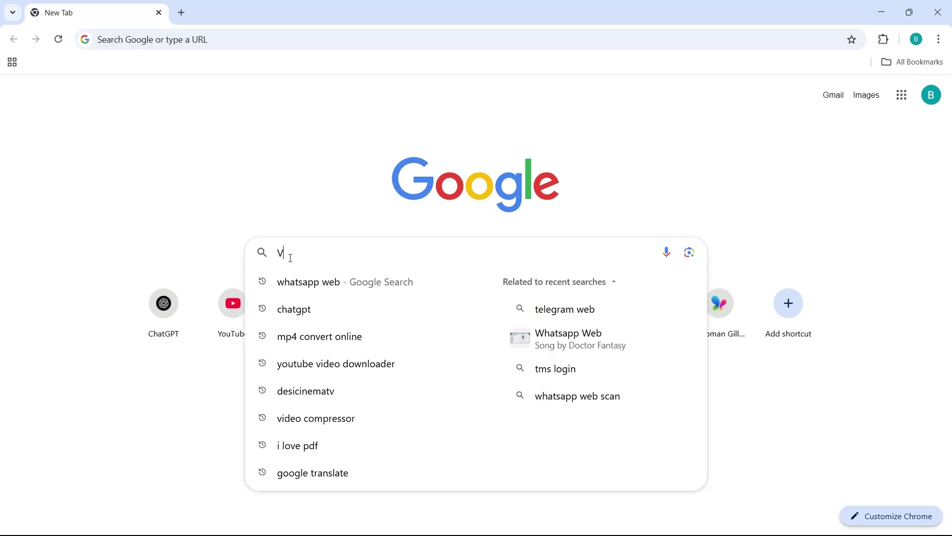
pyautogui.write('IRAT KOHLI')
pyautogui.press('Return')
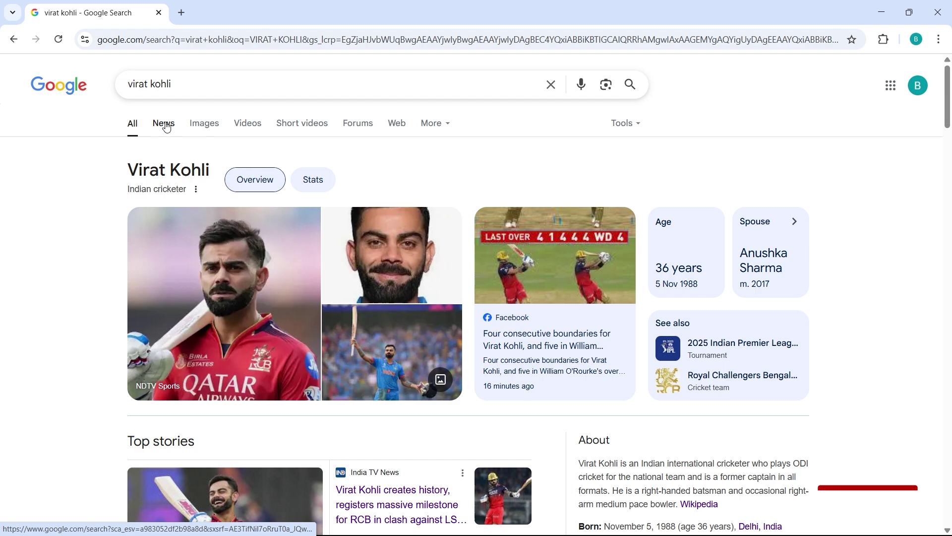
pyautogui.click(167, 125)
pyautogui.scroll(-8, 196, 238)
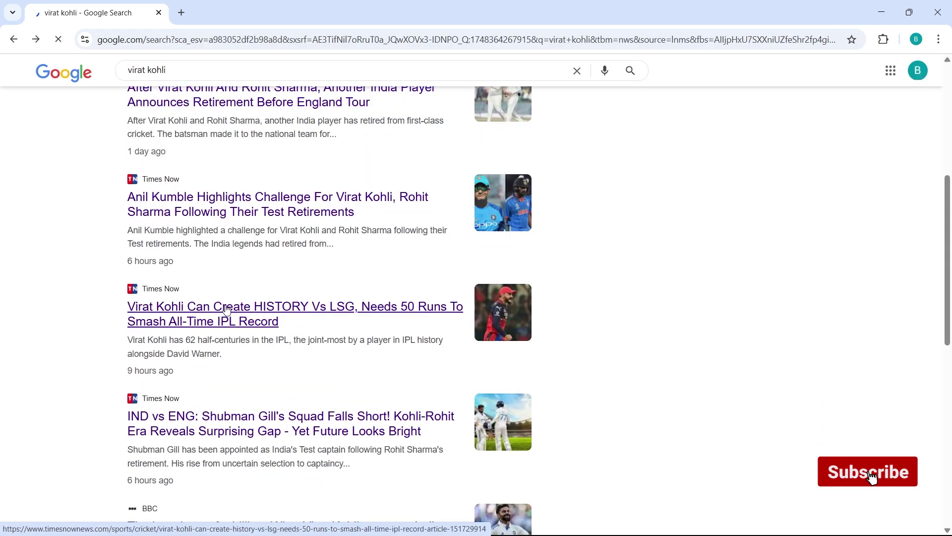
# Open the Times Now IPL record article and screenshot the full page
pyautogui.click(227, 309)
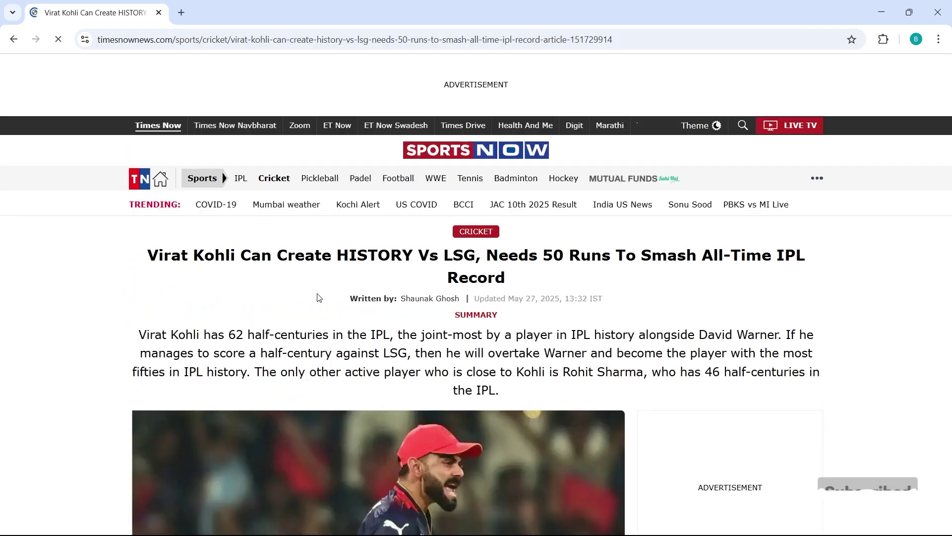
pyautogui.press('super+shift+s')
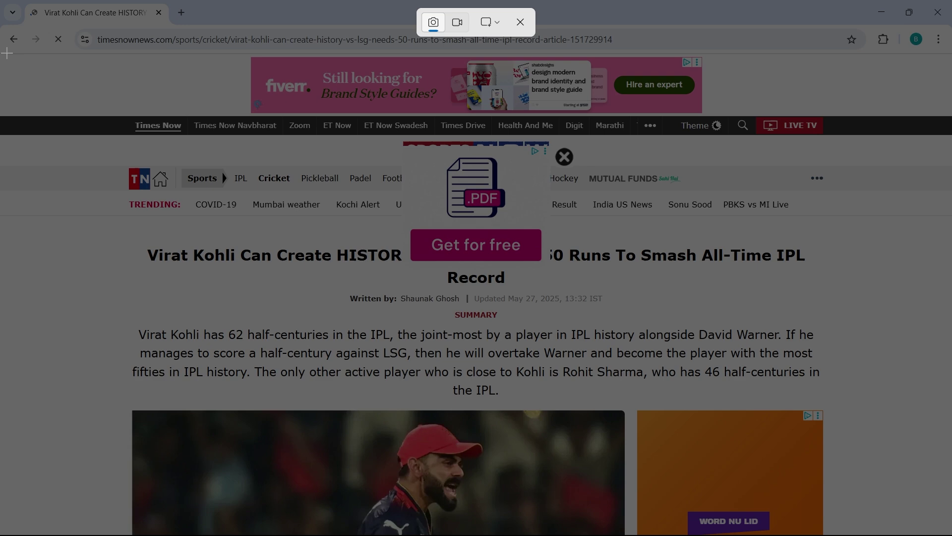
pyautogui.moveTo(7, 53); pyautogui.dragTo(950, 532)
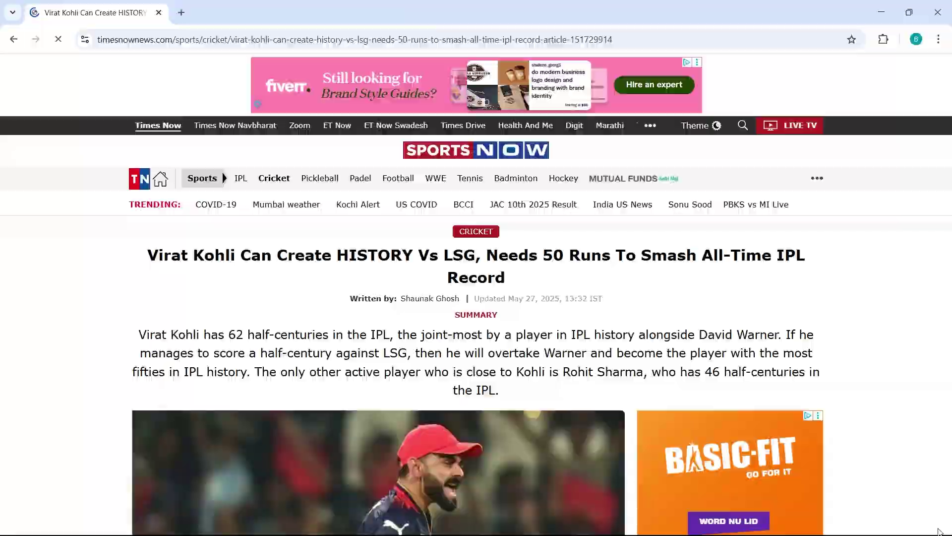
# Show rulers on the Program monitor and add vertical and horizontal guides framing the headline
pyautogui.hotkey('alt', 'Tab')
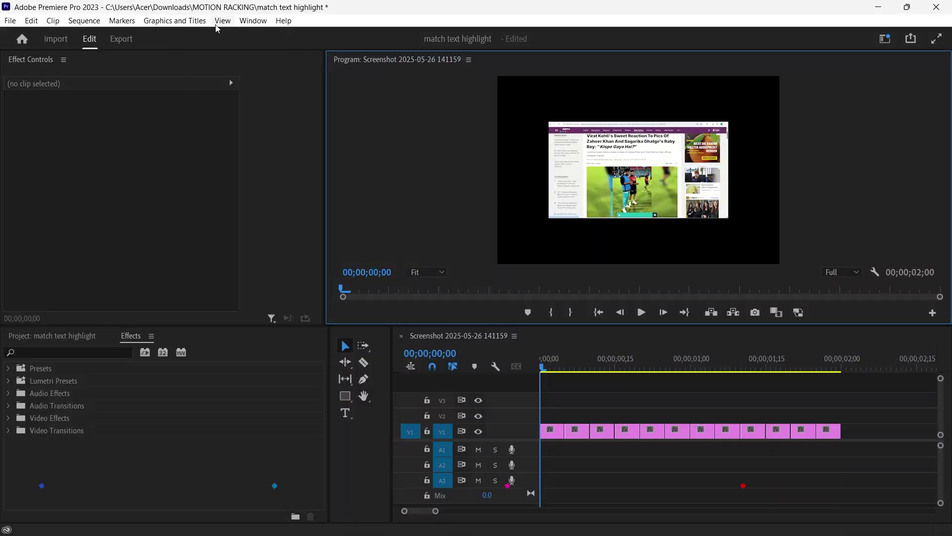
pyautogui.click(220, 21)
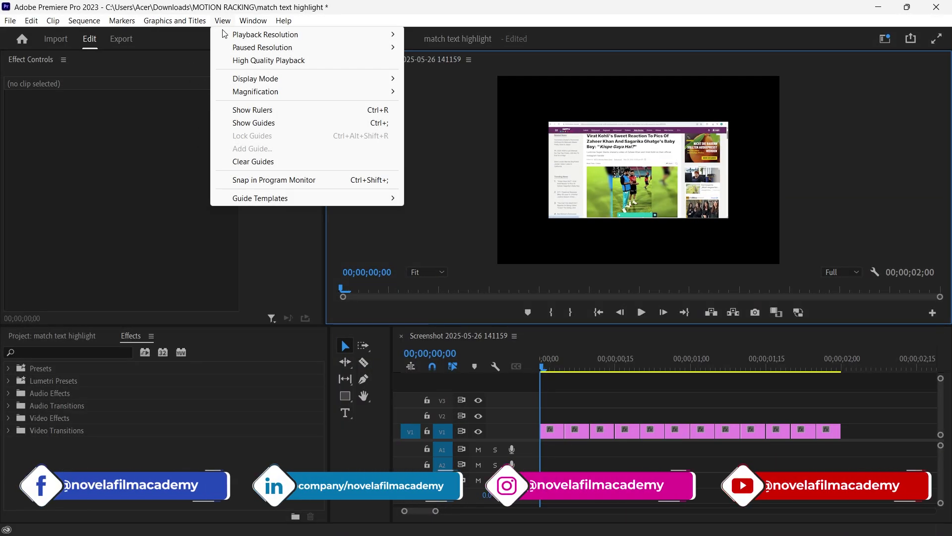
pyautogui.click(250, 110)
pyautogui.moveTo(333, 218); pyautogui.dragTo(525, 220)
pyautogui.moveTo(496, 82); pyautogui.dragTo(496, 166)
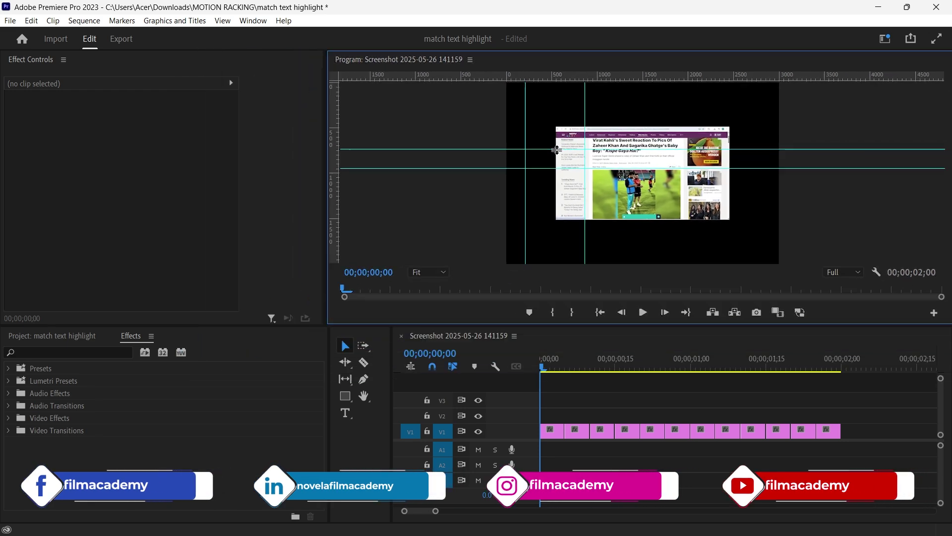
# Scale and reposition the next screenshot so its headline sits between the guides
pyautogui.click(556, 430)
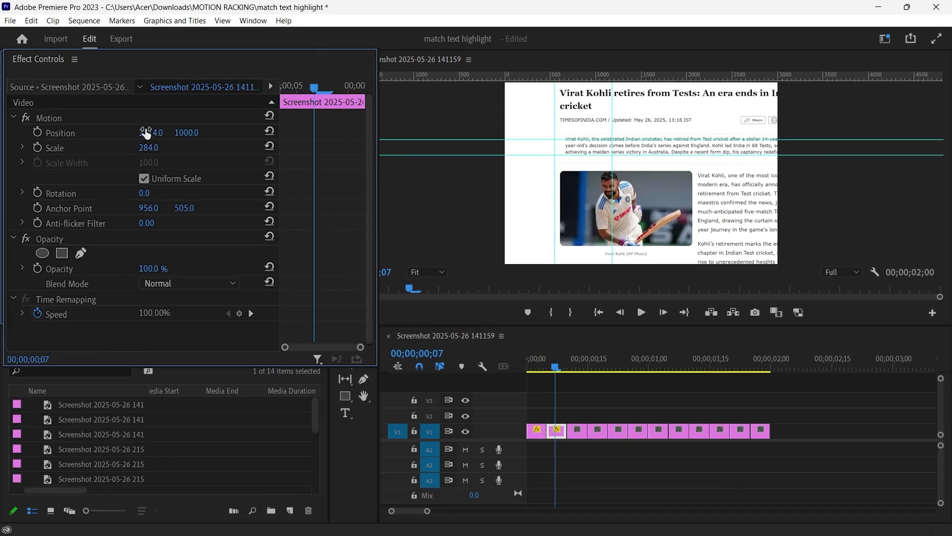
pyautogui.moveTo(188, 132); pyautogui.dragTo(187, 131)
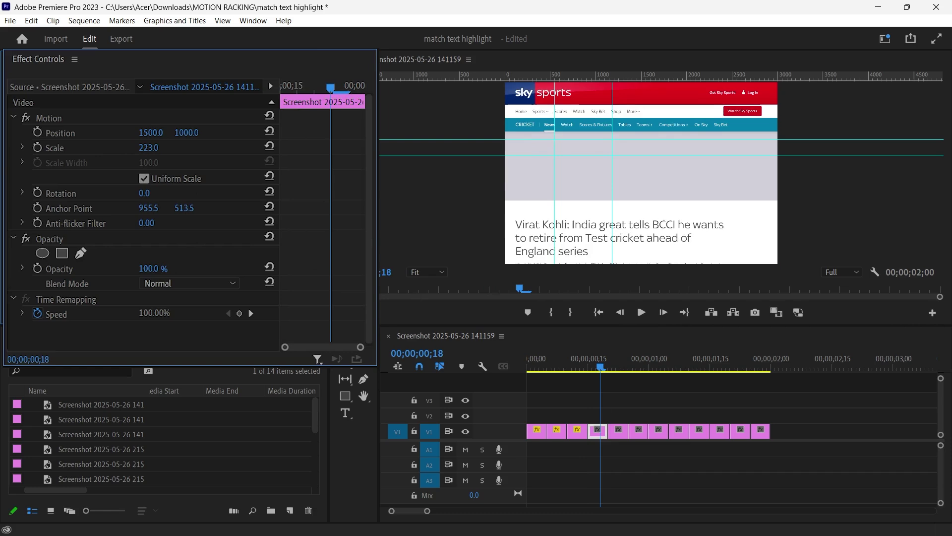
pyautogui.moveTo(148, 147)
pyautogui.mouseDown()
pyautogui.moveTo(162, 153)
pyautogui.moveTo(149, 132)
pyautogui.mouseUp()
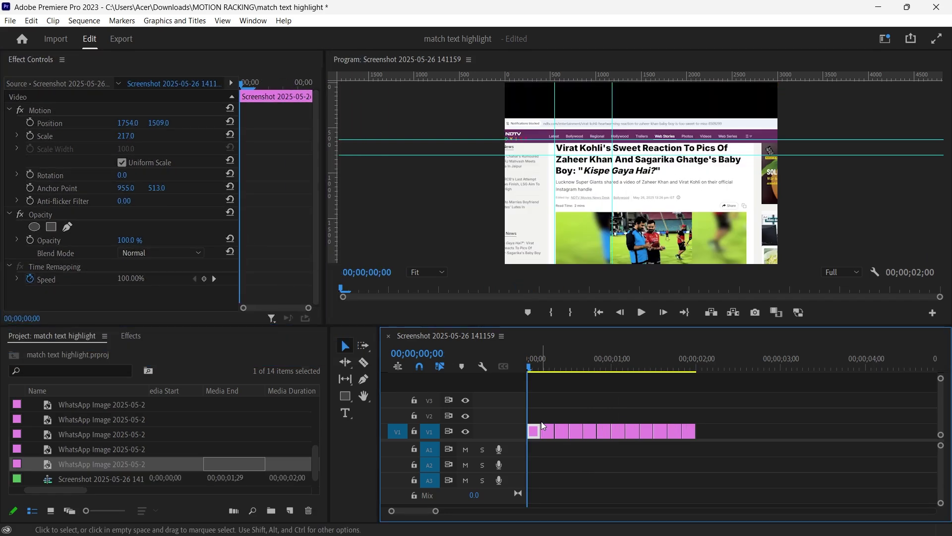
# Create a white WHITE color matte, place it on V1 under the screenshots, and select everything
pyautogui.click(290, 512)
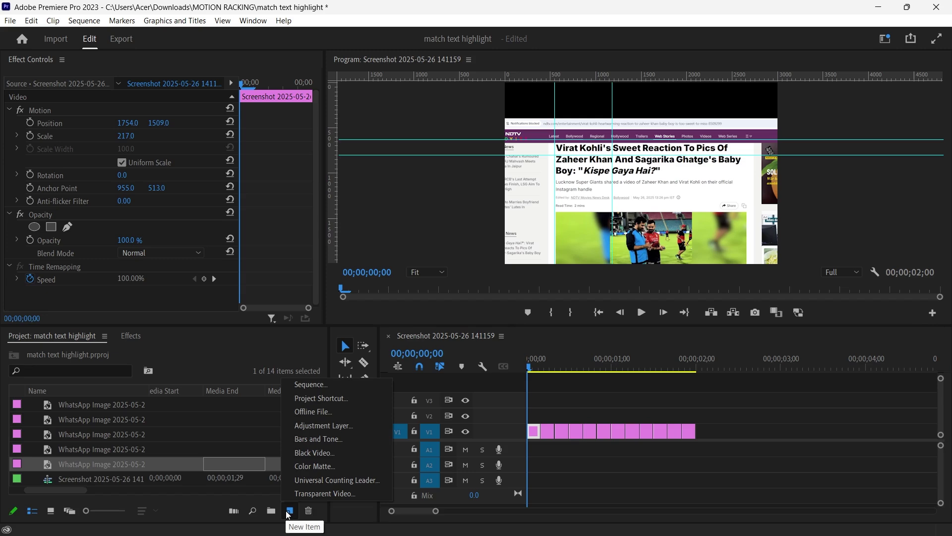
pyautogui.click(315, 466)
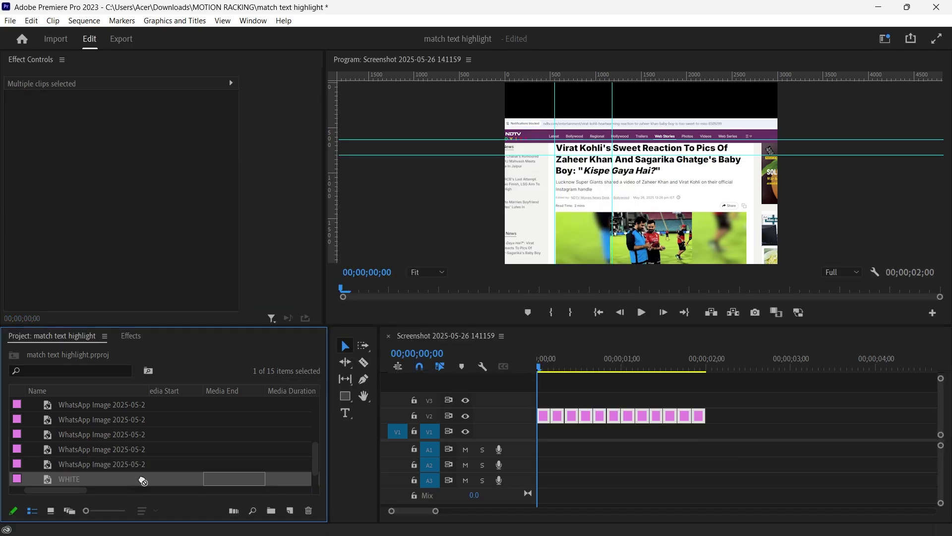
pyautogui.moveTo(140, 477); pyautogui.dragTo(541, 430)
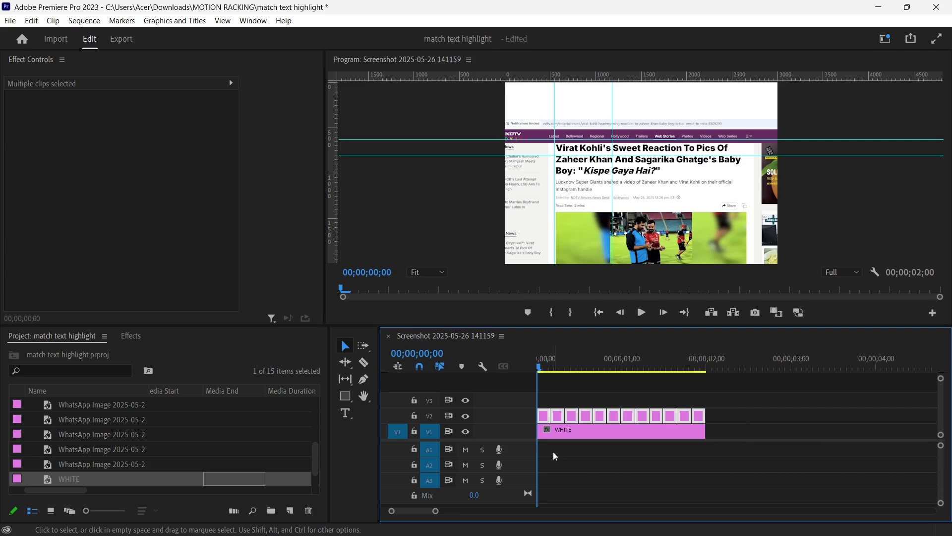
pyautogui.moveTo(545, 385); pyautogui.dragTo(709, 475)
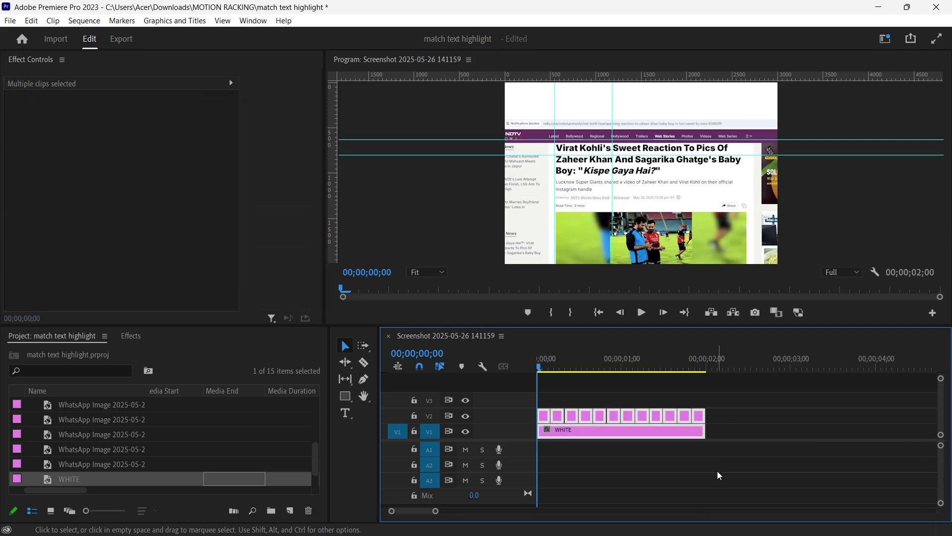
# Nest the selected clips into a sequence named WHITE NEST
pyautogui.rightClick(672, 437)
pyautogui.click(705, 301)
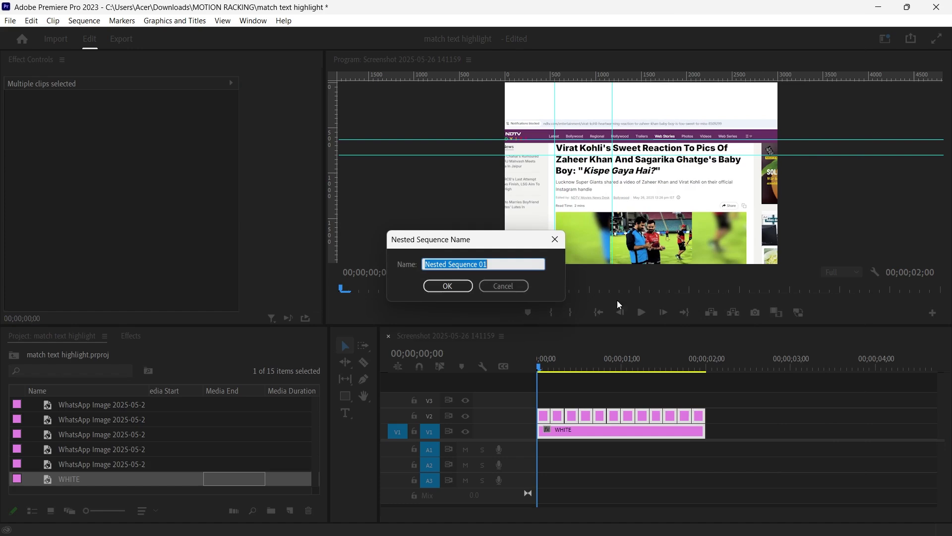
pyautogui.write('WHITE NEST')
pyautogui.click(448, 286)
# Set the sequence frame size to 1920×1080 in Sequence Settings
pyautogui.click(85, 21)
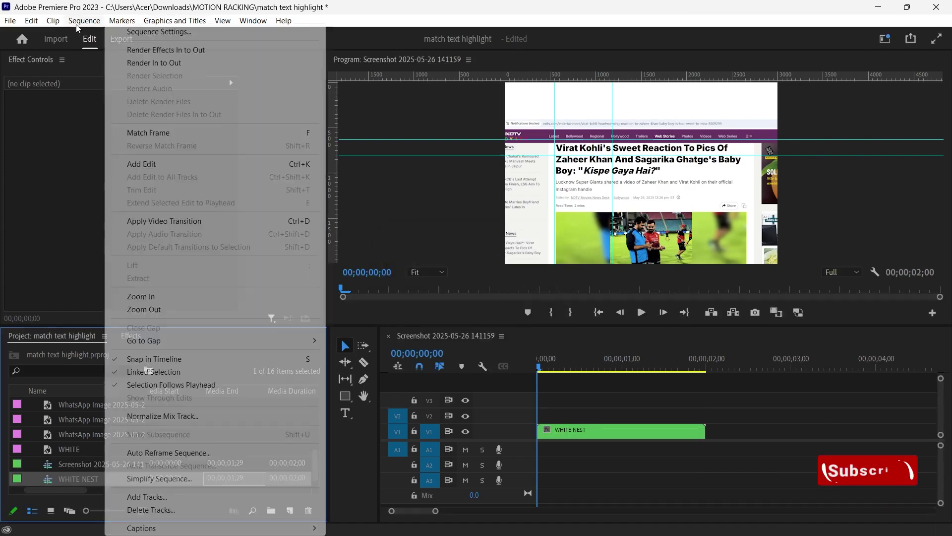
pyautogui.click(147, 30)
pyautogui.click(403, 90)
pyautogui.write('3')
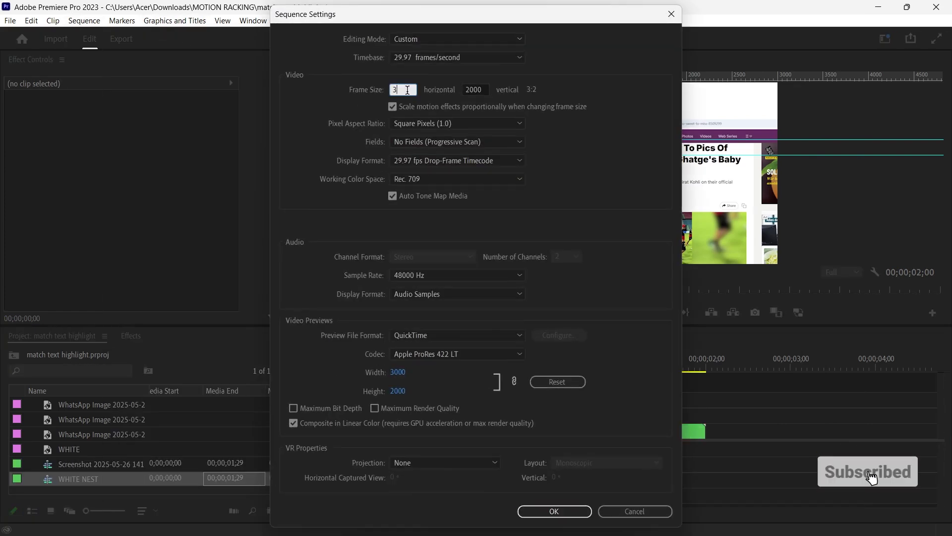
pyautogui.write('920')
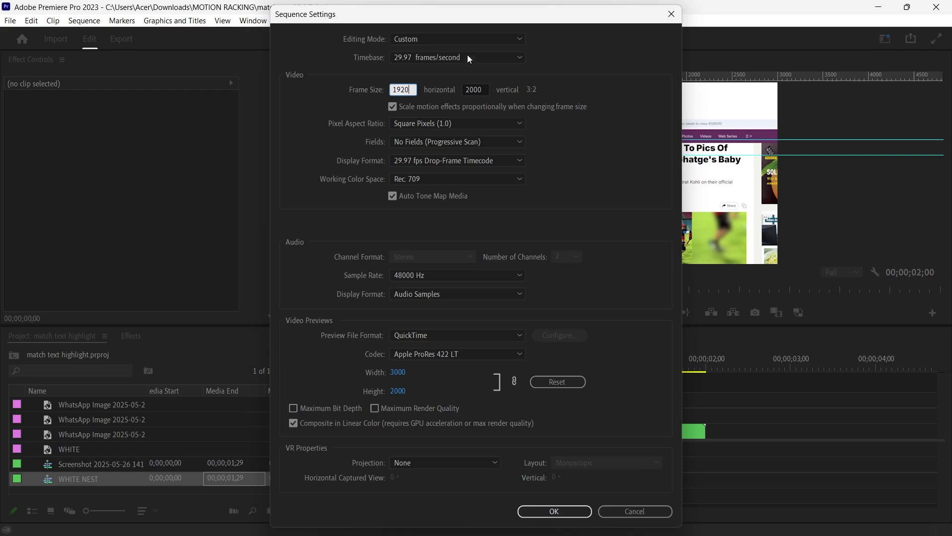
pyautogui.click(485, 89)
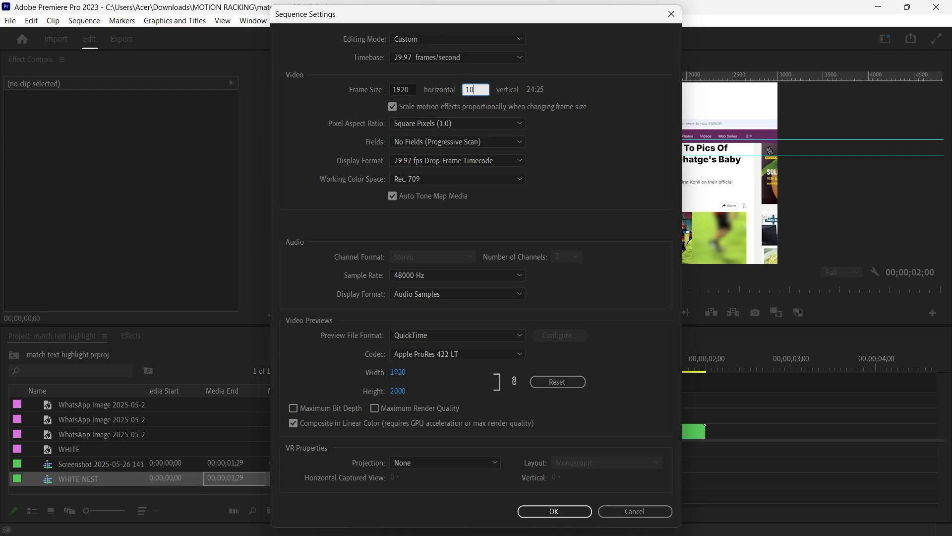
pyautogui.write('1080')
pyautogui.press('Return')
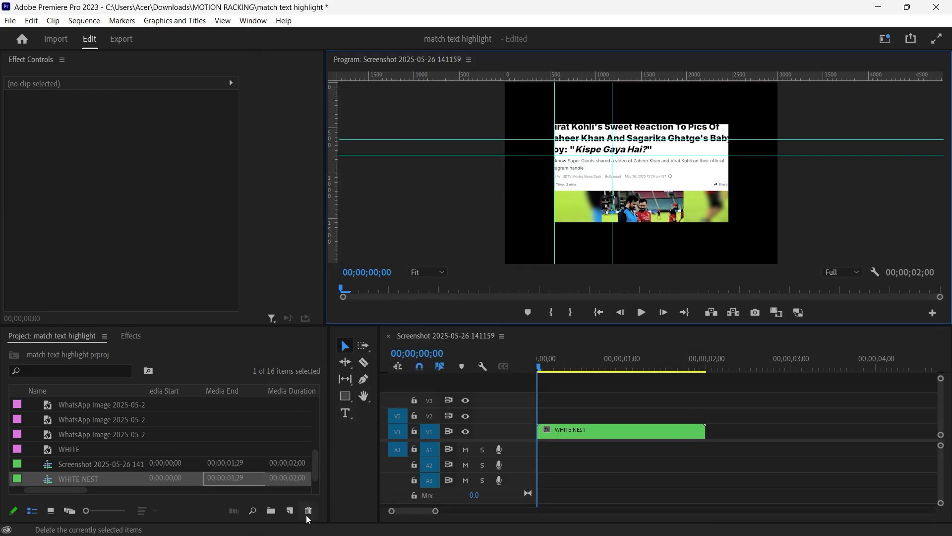
# Create a 1920×1080 adjustment layer and place it on V2 above WHITE NEST
pyautogui.click(291, 511)
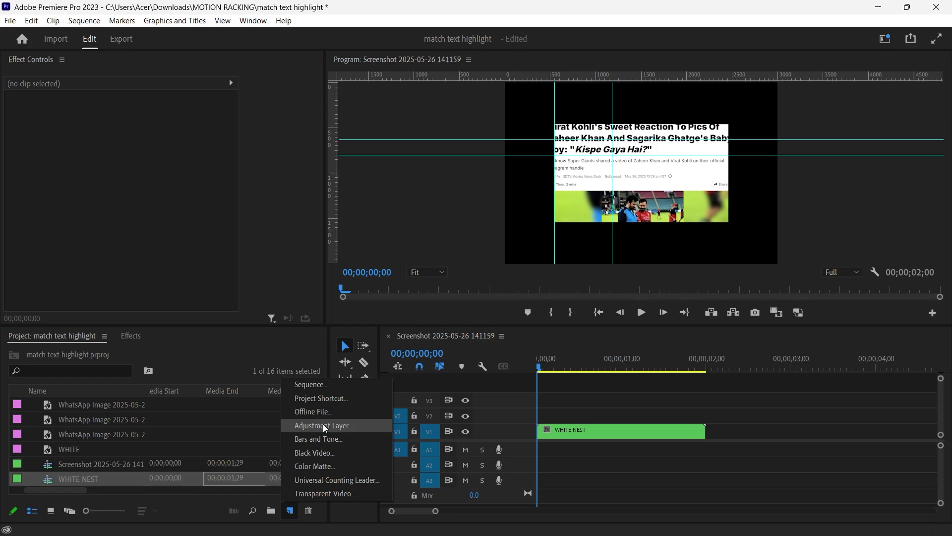
pyautogui.click(325, 427)
pyautogui.click(496, 317)
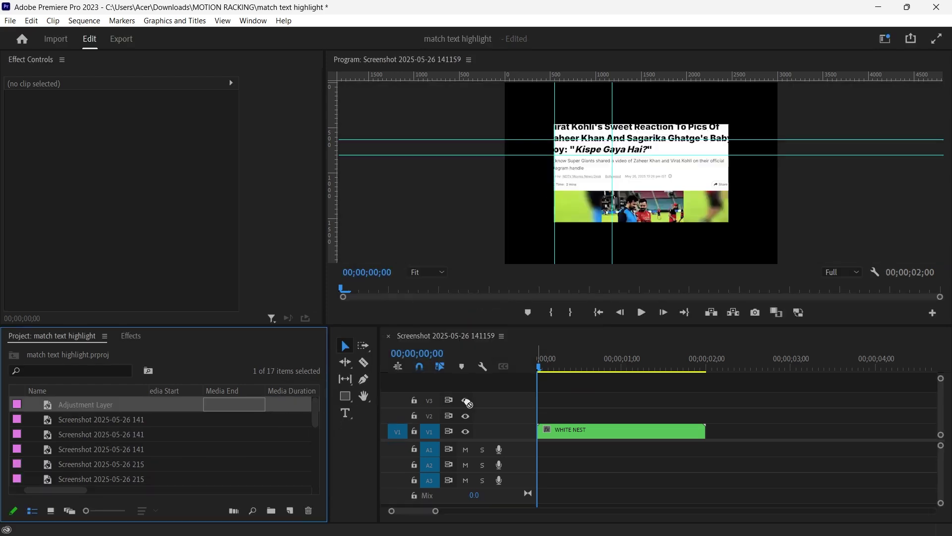
pyautogui.moveTo(86, 404); pyautogui.dragTo(532, 417)
# Draw an inverted pen mask around 'Virat Kohli's' on the adjustment layer
pyautogui.click(541, 415)
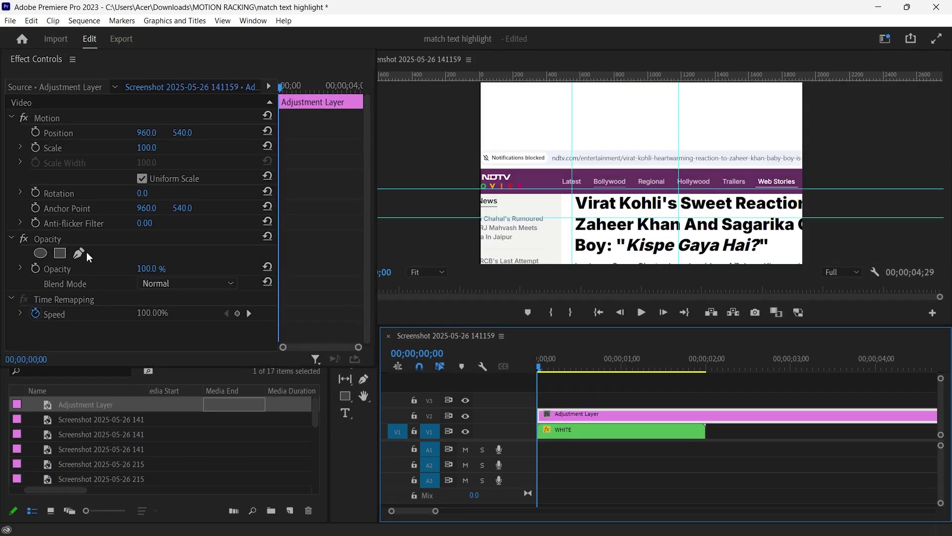
pyautogui.click(79, 253)
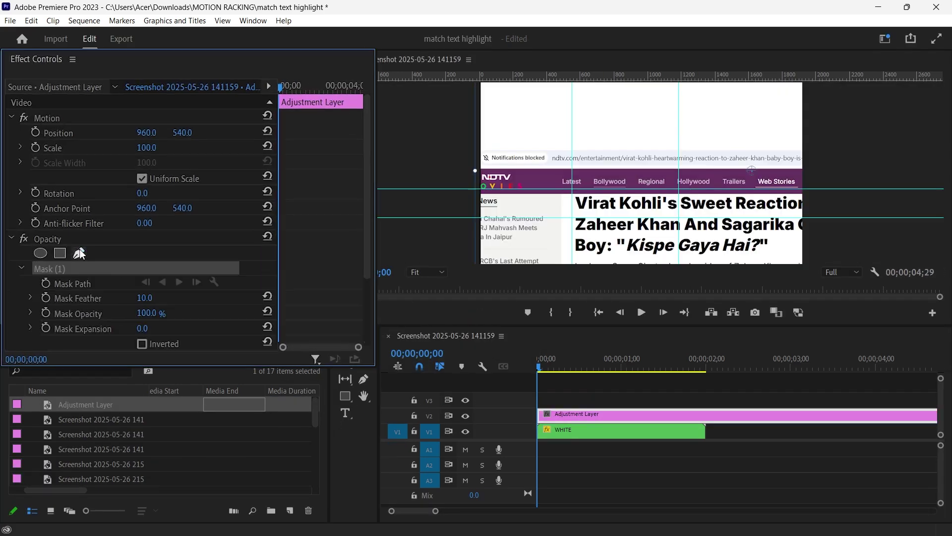
pyautogui.click(575, 197)
pyautogui.scroll(-3, 143, 255)
pyautogui.click(142, 257)
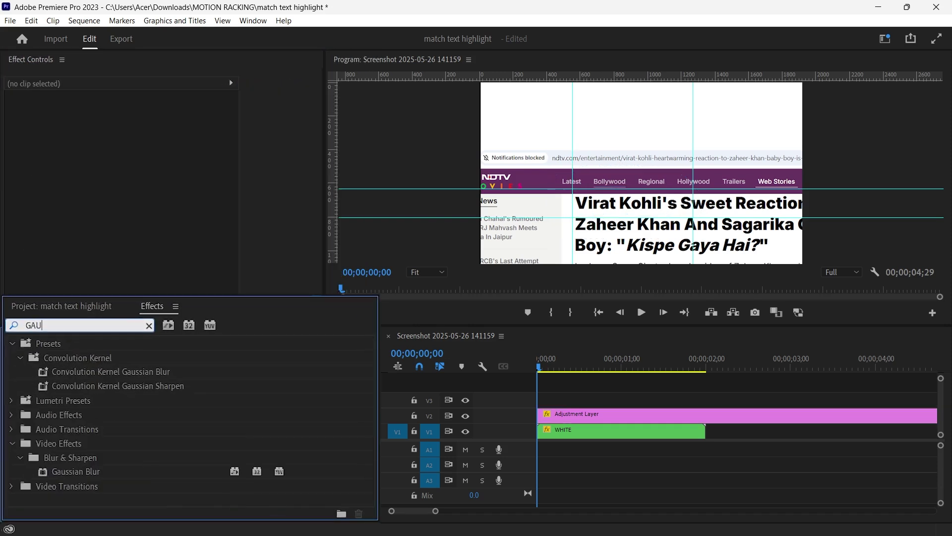
# Apply Gaussian Blur to the adjustment layer with Blurriness 15
pyautogui.moveTo(115, 471); pyautogui.dragTo(565, 415)
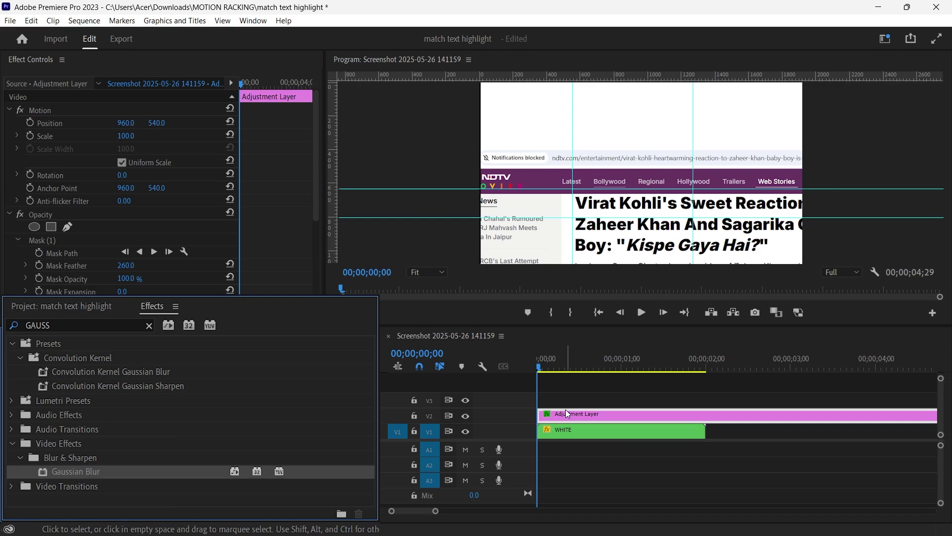
pyautogui.click(158, 289)
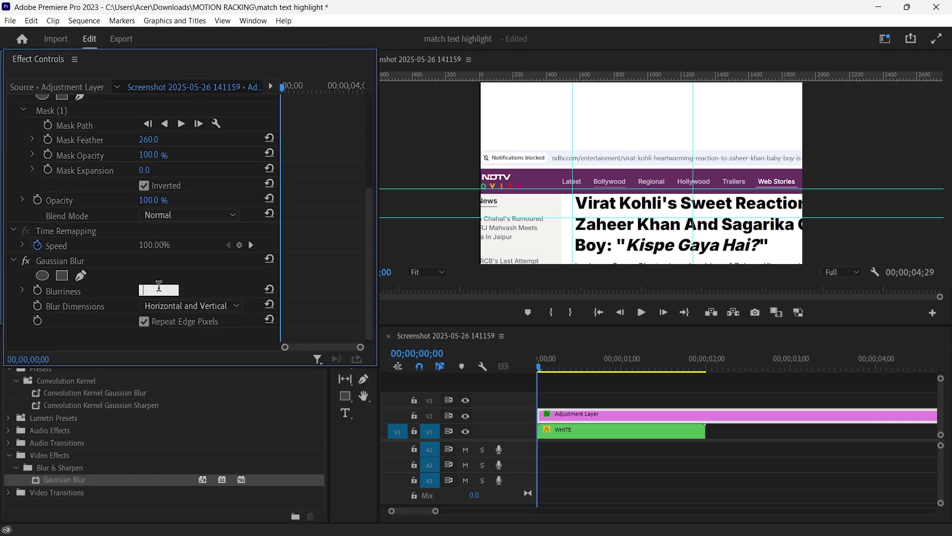
pyautogui.write('15')
pyautogui.press('Return')
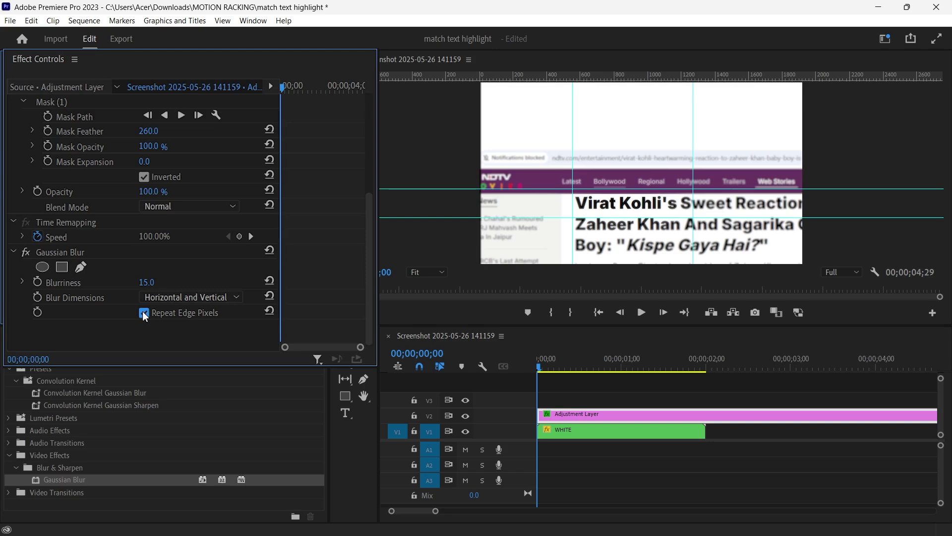
# Open Lumetri Color and set the Vignette Amount to -2
pyautogui.click(253, 20)
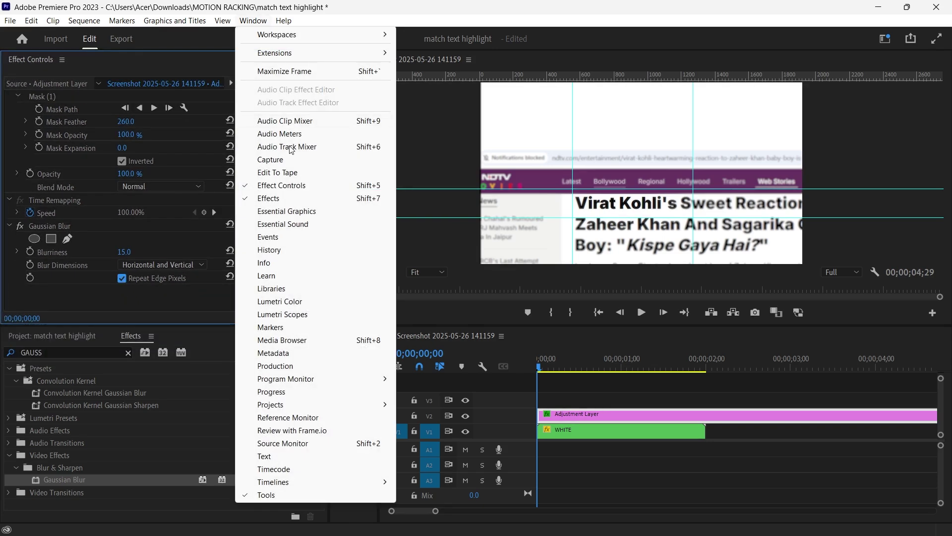
pyautogui.click(281, 301)
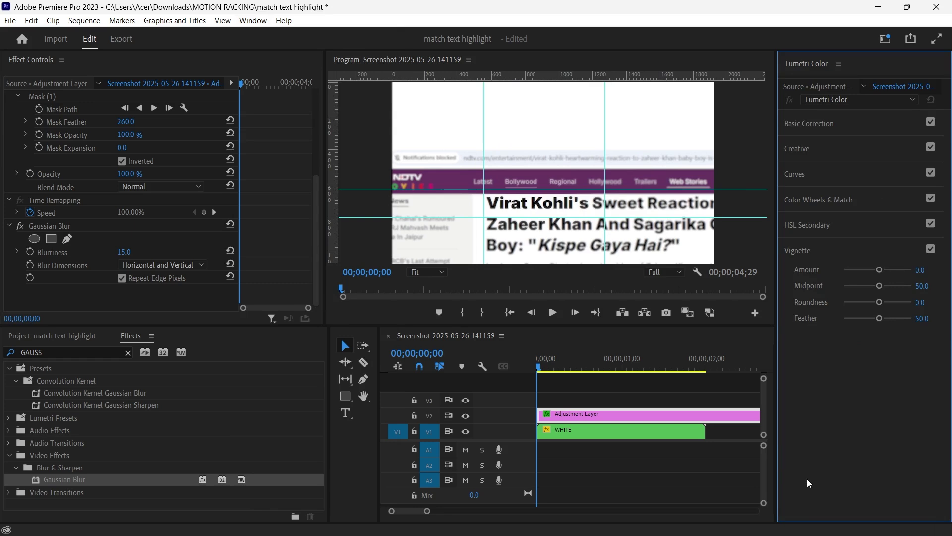
pyautogui.click(924, 269)
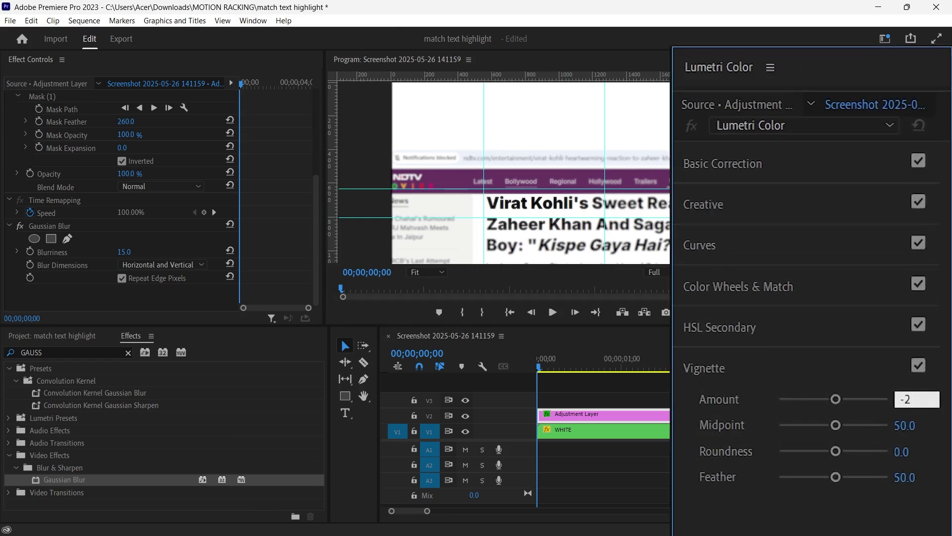
pyautogui.write('-2')
pyautogui.press('Return')
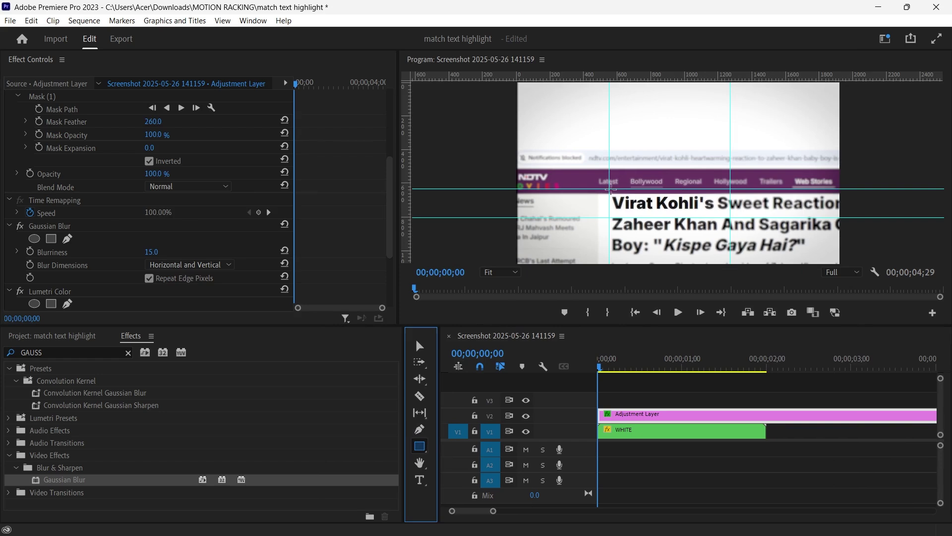
# Draw a yellow-filled rectangle over the headline with Darken blend mode
pyautogui.moveTo(610, 189); pyautogui.dragTo(695, 219)
pyautogui.click(8, 123)
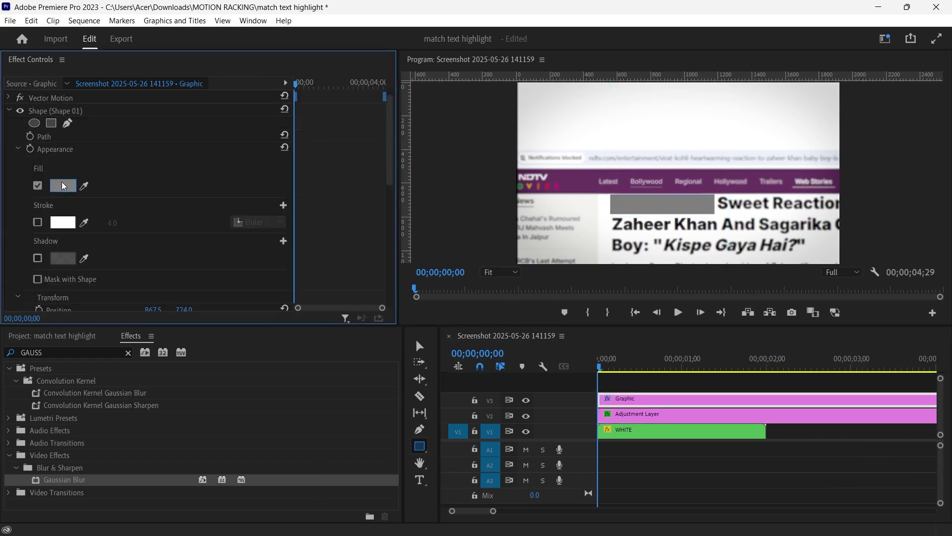
pyautogui.click(62, 185)
pyautogui.moveTo(500, 242); pyautogui.dragTo(502, 231)
pyautogui.click(482, 355)
pyautogui.press('Return')
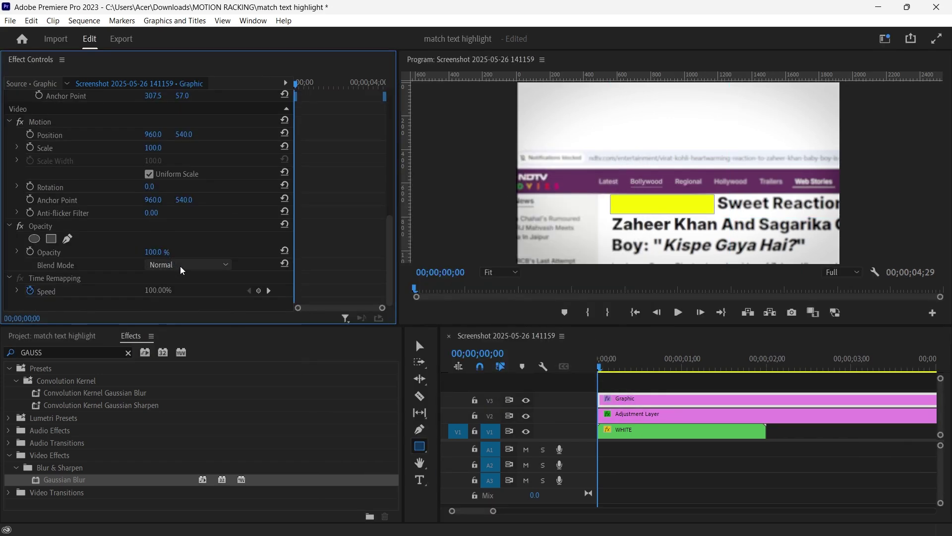
pyautogui.click(182, 271)
pyautogui.click(181, 308)
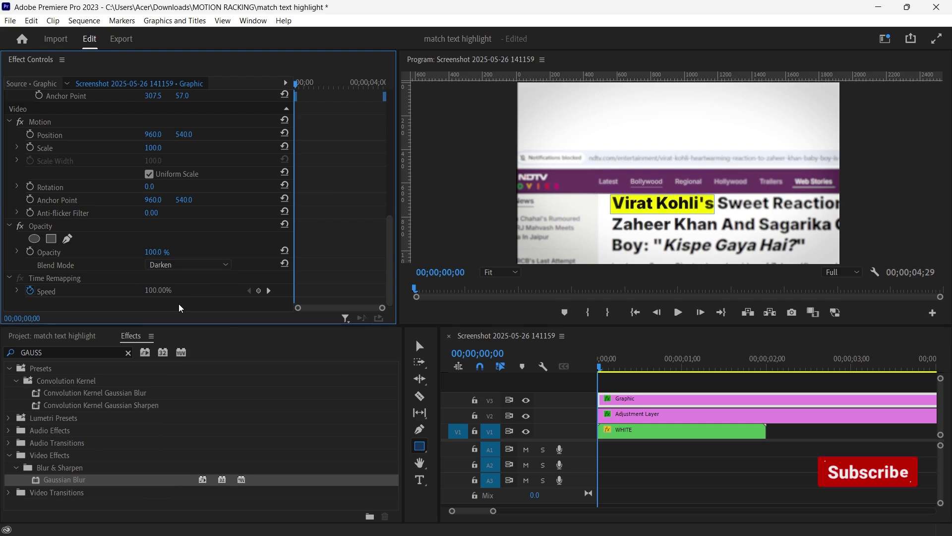
# Keyframe the rectangle's path so the highlight grows from covering only 'Virat'
pyautogui.click(321, 88)
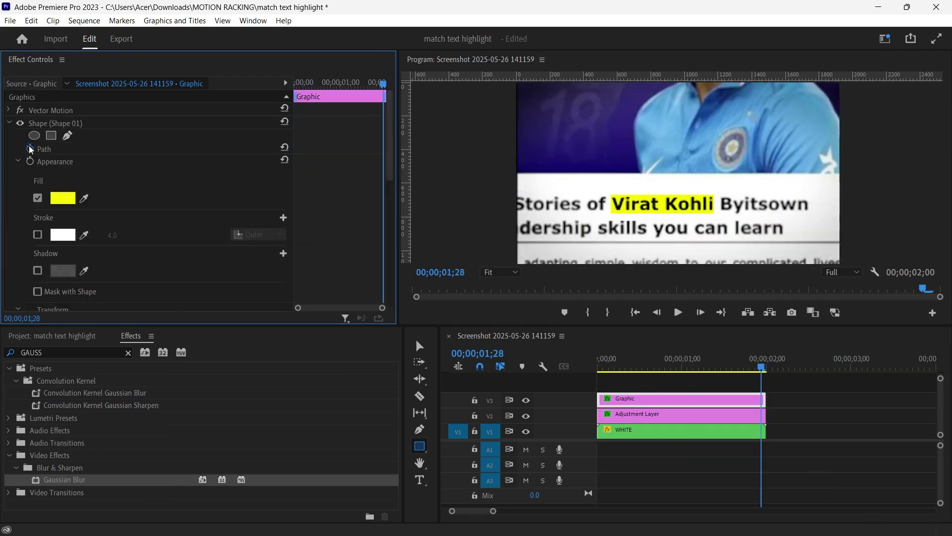
pyautogui.click(31, 148)
pyautogui.press('Home')
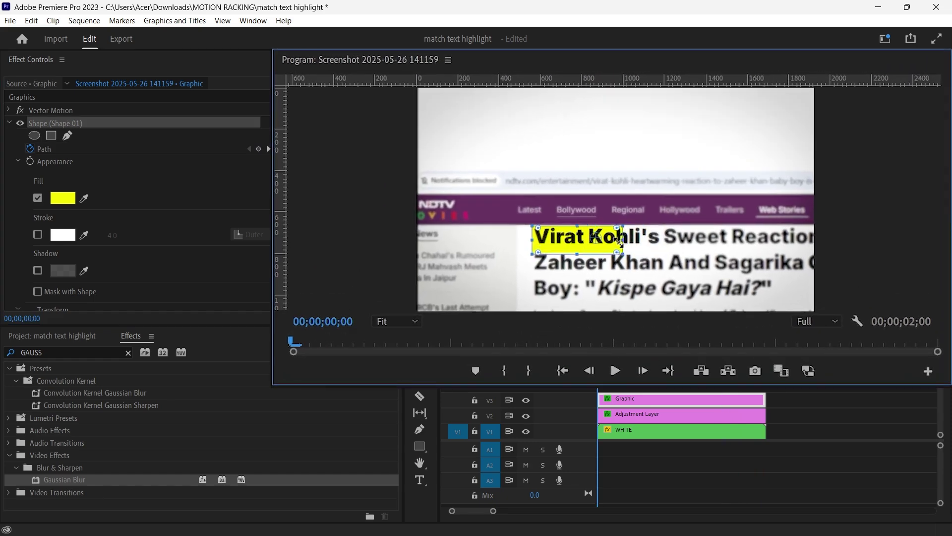
pyautogui.moveTo(619, 242); pyautogui.dragTo(575, 237)
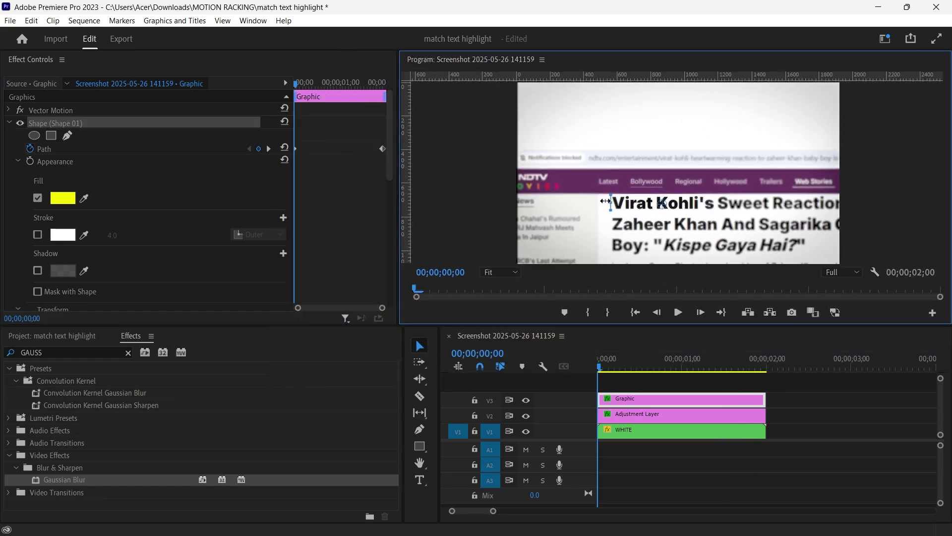
# Apply Roughen Edges to the yellow highlight graphic
pyautogui.click(160, 304)
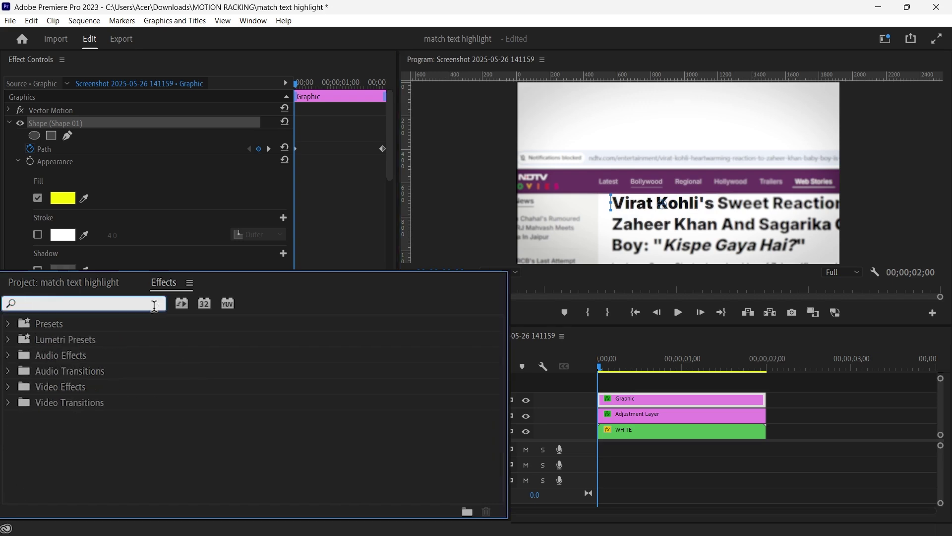
pyautogui.write('ROU')
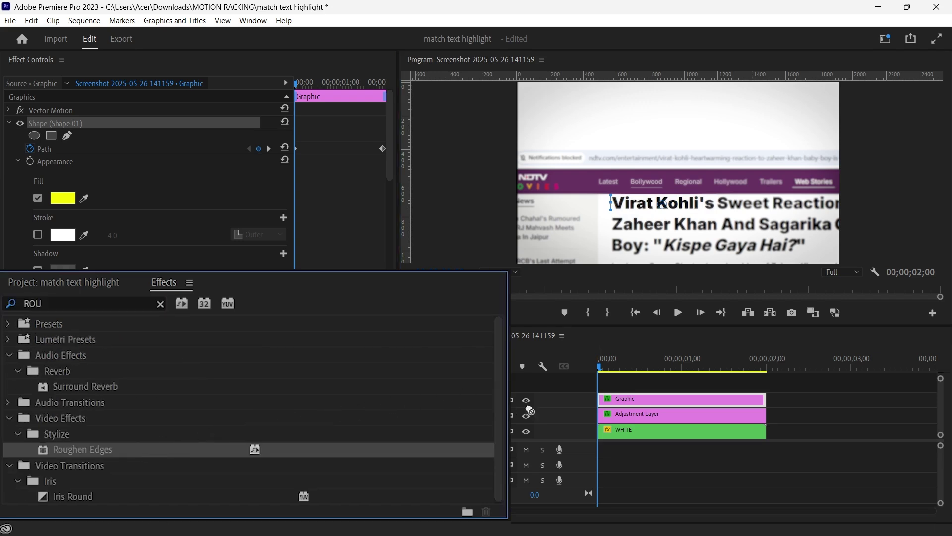
pyautogui.moveTo(529, 412); pyautogui.dragTo(645, 399)
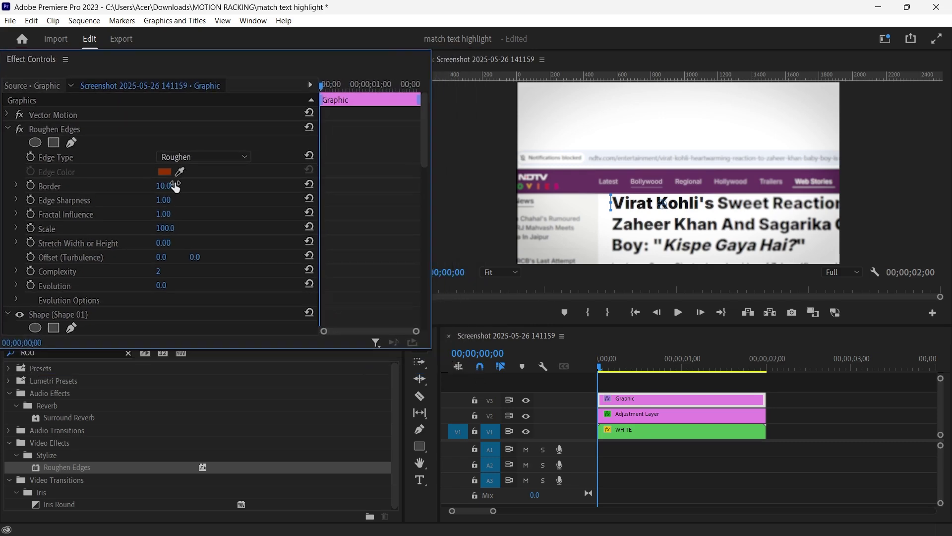
# Nest the three clips into a sequence named FIHNAL ANIMATION
pyautogui.rightClick(726, 414)
pyautogui.click(750, 301)
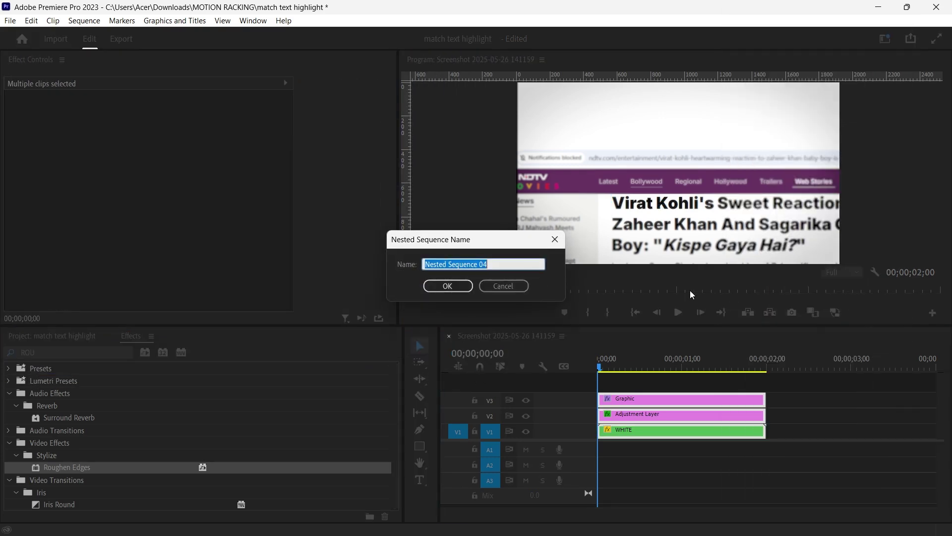
pyautogui.press('Return')
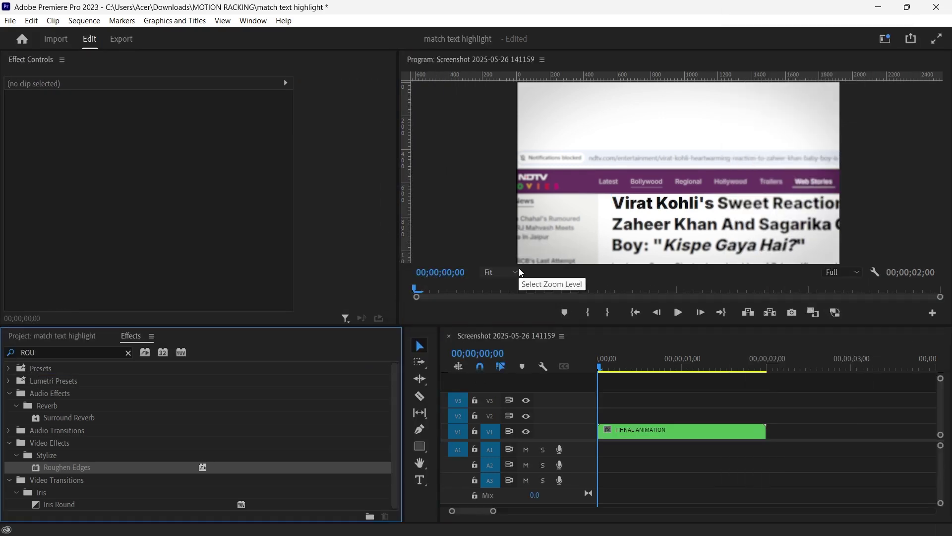
# Apply Basic 3D to FIHNAL ANIMATION with a -17° tilt and slightly larger scale
pyautogui.click(682, 430)
pyautogui.click(65, 352)
pyautogui.write('BASIC')
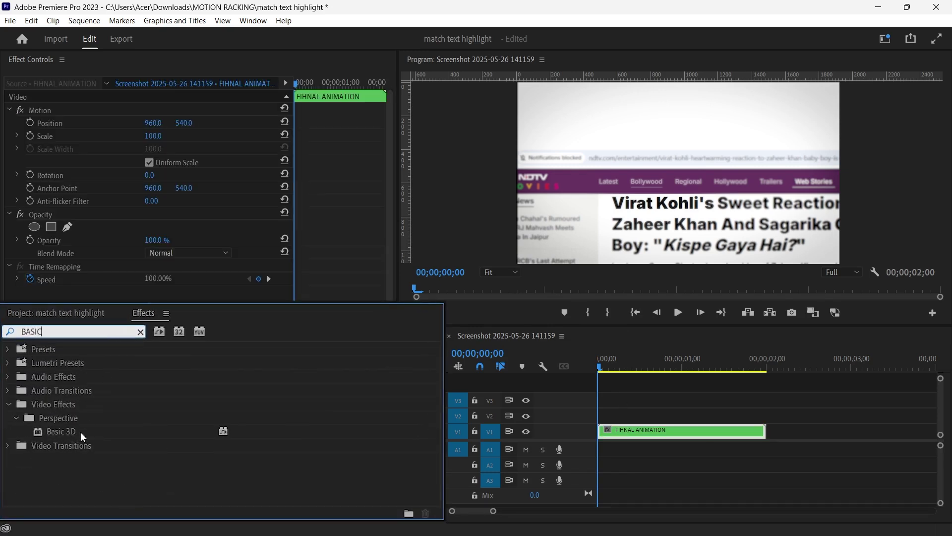
pyautogui.moveTo(82, 437); pyautogui.dragTo(292, 409)
pyautogui.moveTo(604, 424); pyautogui.dragTo(607, 430)
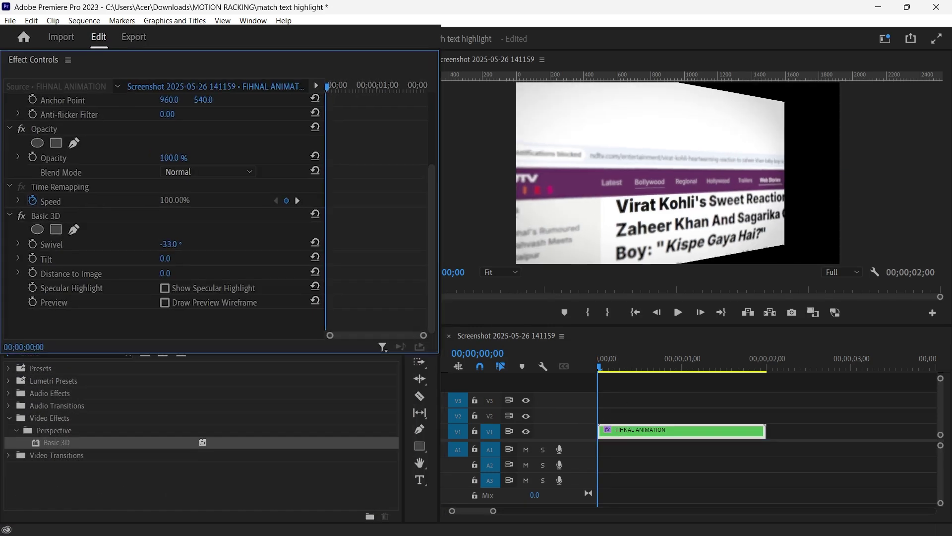
pyautogui.moveTo(170, 258); pyautogui.dragTo(184, 260)
pyautogui.moveTo(169, 144); pyautogui.dragTo(171, 144)
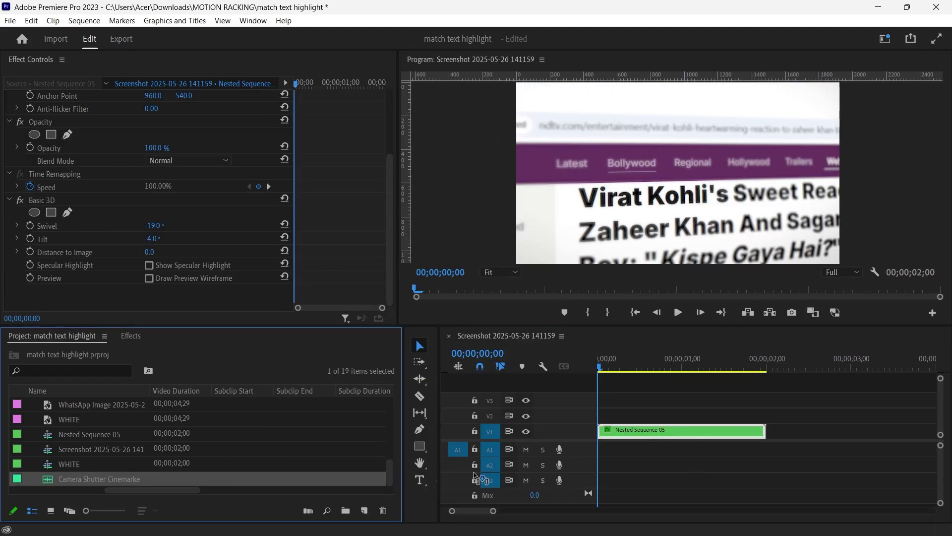
# Place the Camera Shutter Cinemarkers clip on A1 beneath the nested sequence
pyautogui.moveTo(149, 479); pyautogui.dragTo(609, 452)
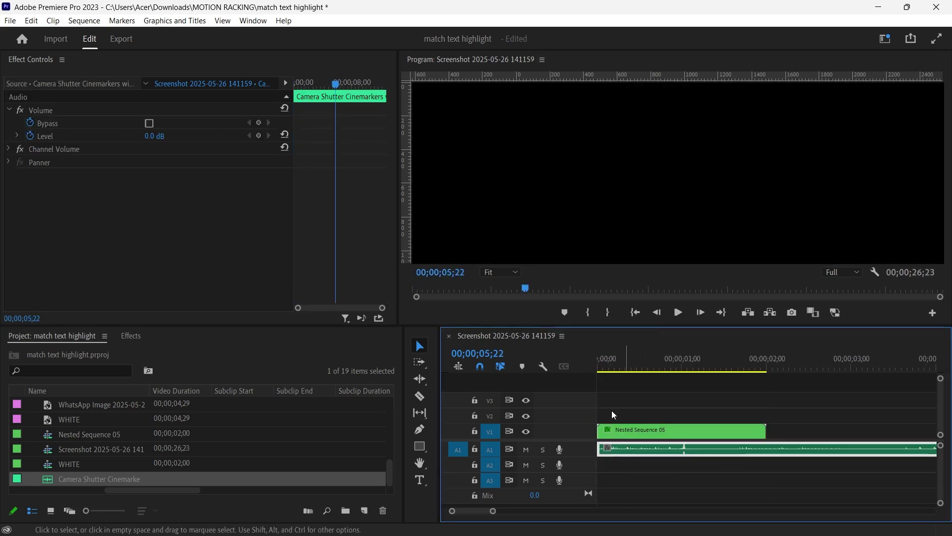